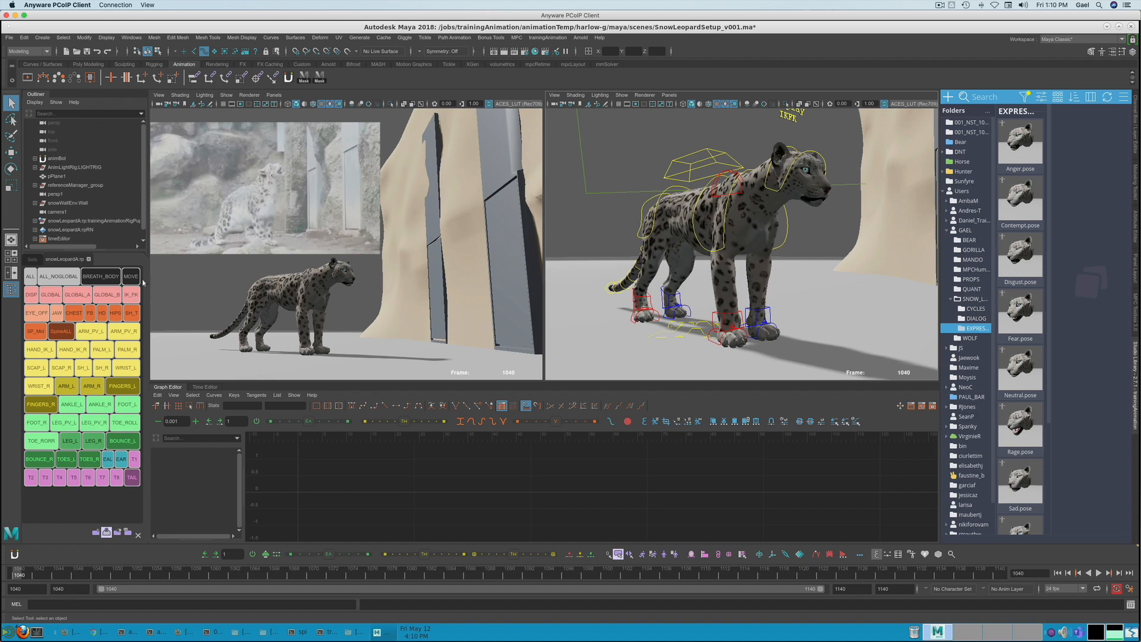
Select the leopard's MOVE control set and copy the controls' world-space transforms with Copy Xform World Space
left_click(131, 276)
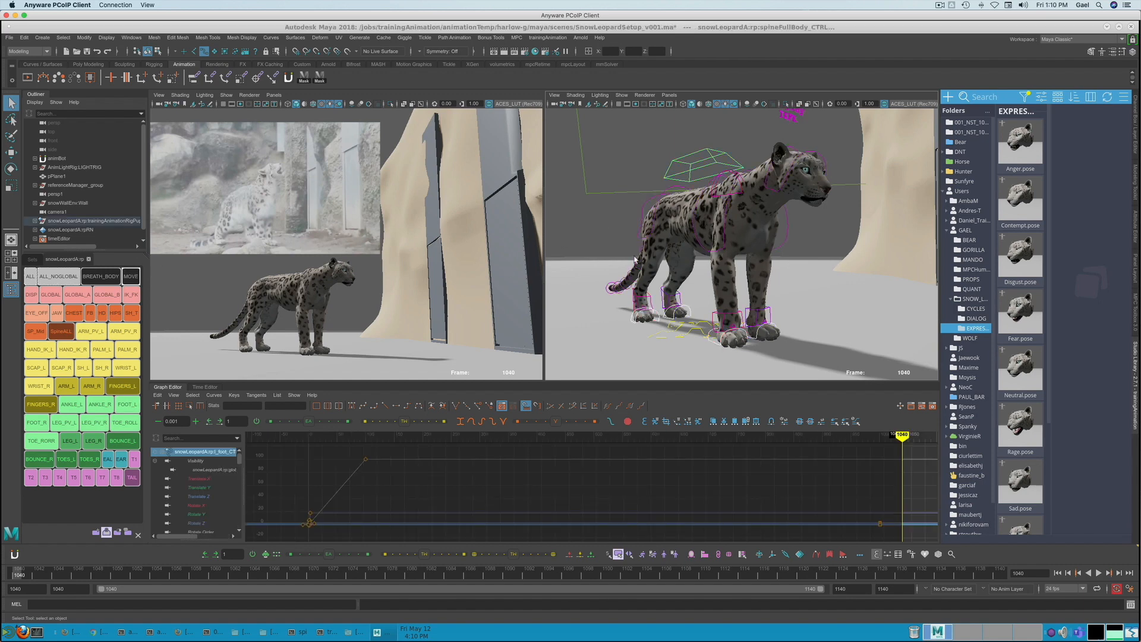
left_click_drag(634, 245, 642, 265, "alt")
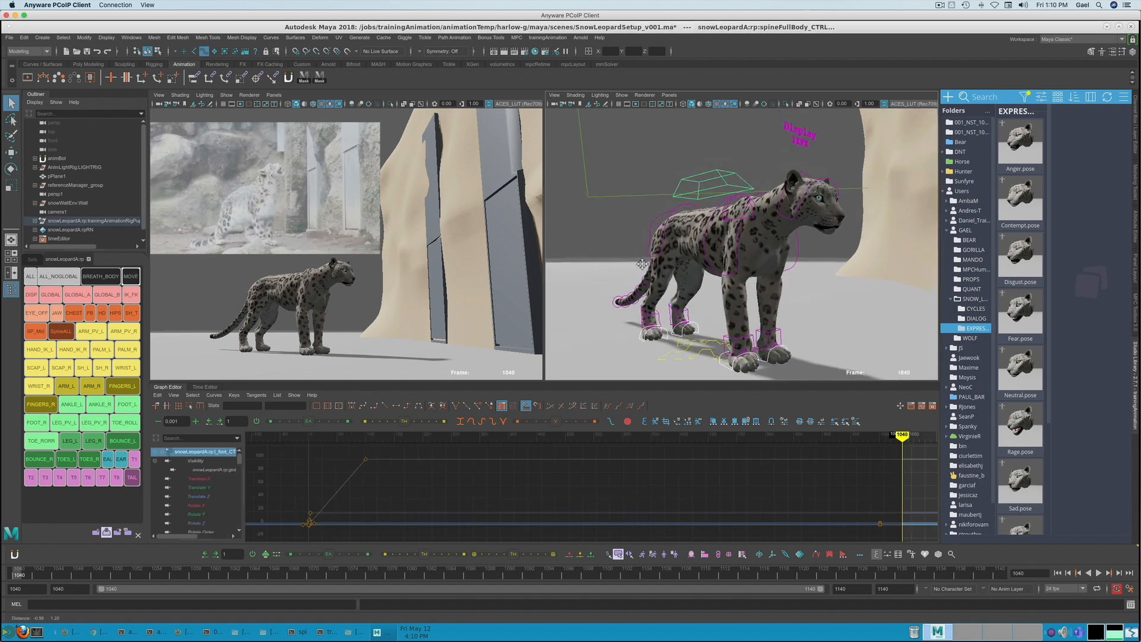
mouse_move(651, 309)
left_mouse_down("alt")
mouse_move(846, 311)
mouse_move(671, 314)
left_mouse_up("alt")
middle_click_drag(698, 326, 709, 301, "alt")
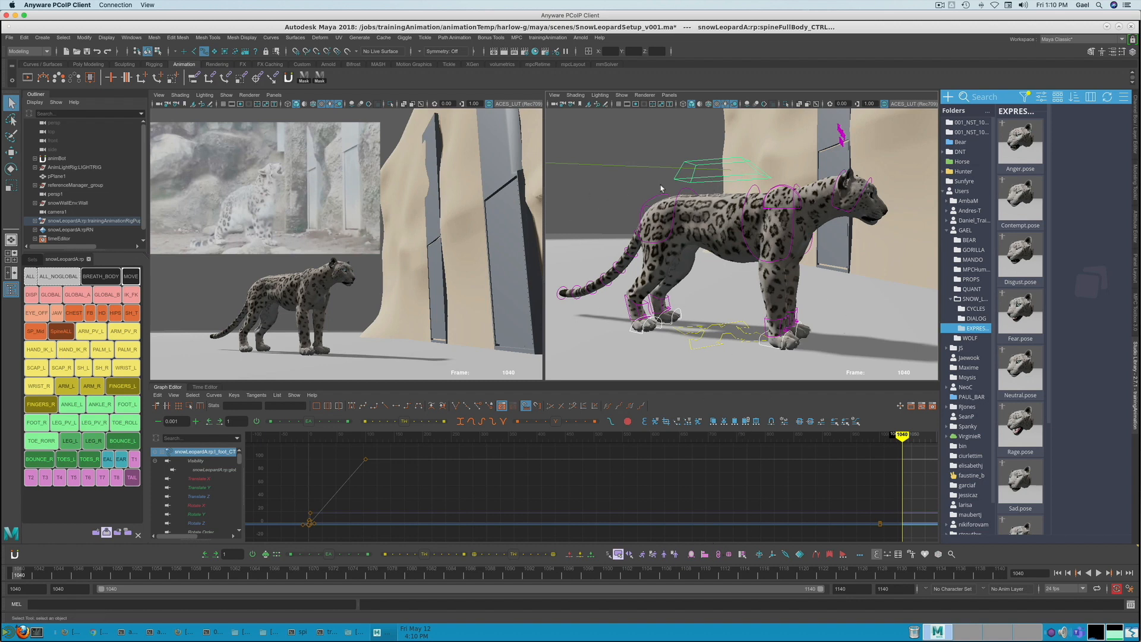
left_click(594, 210)
left_click(127, 280)
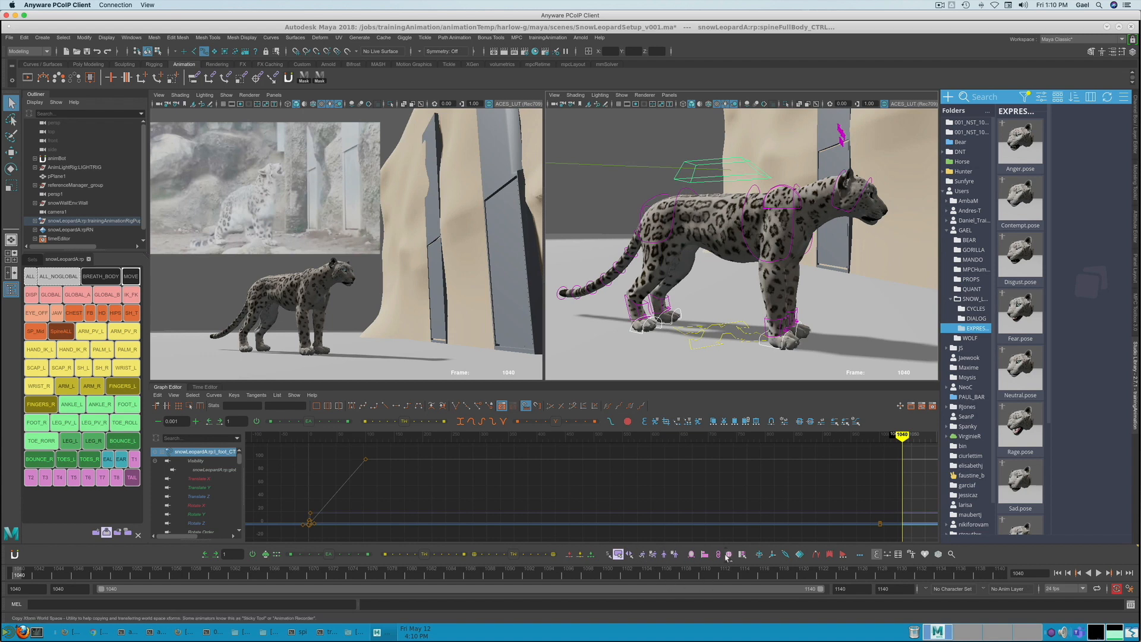
mouse_move(726, 557)
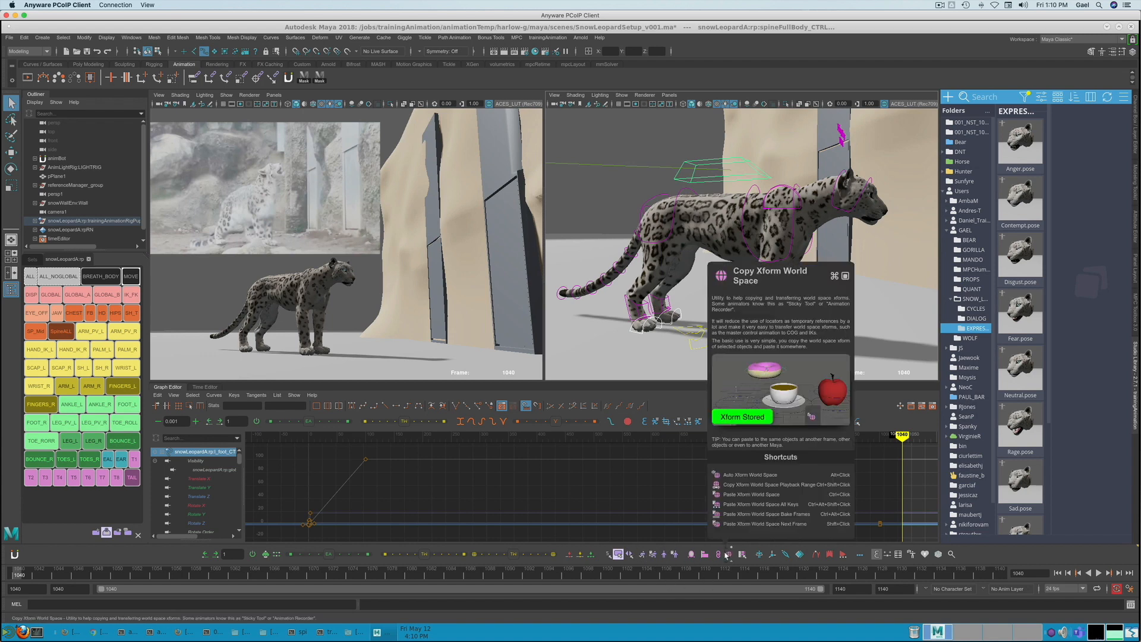
left_click(727, 554)
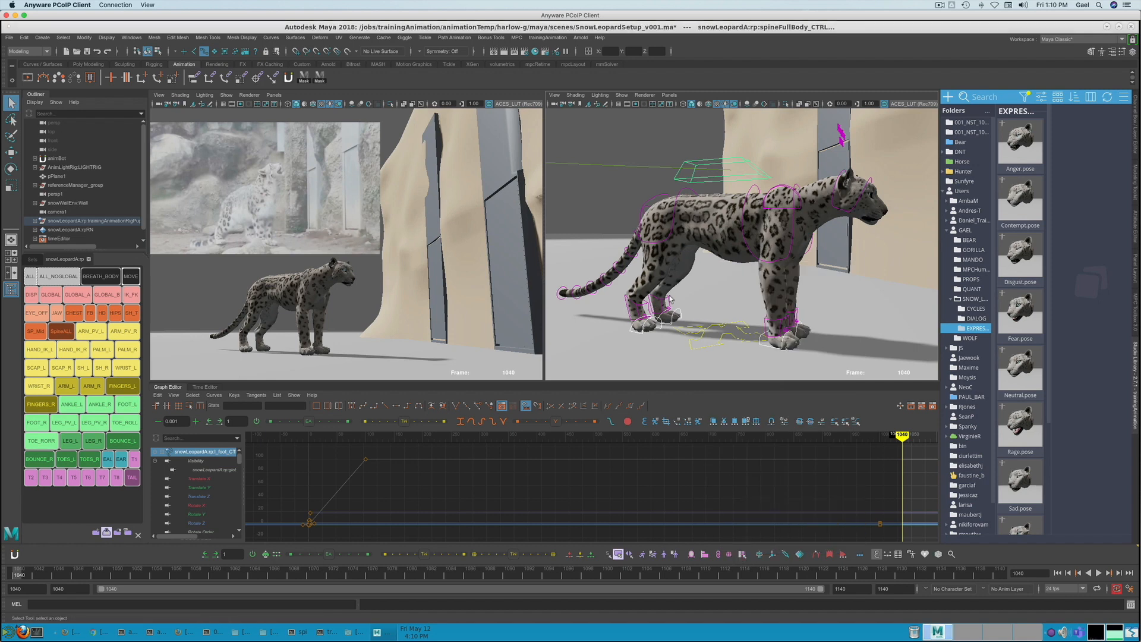
Try moving the selected leopard controls together with the Move tool, and undo the move
key("w")
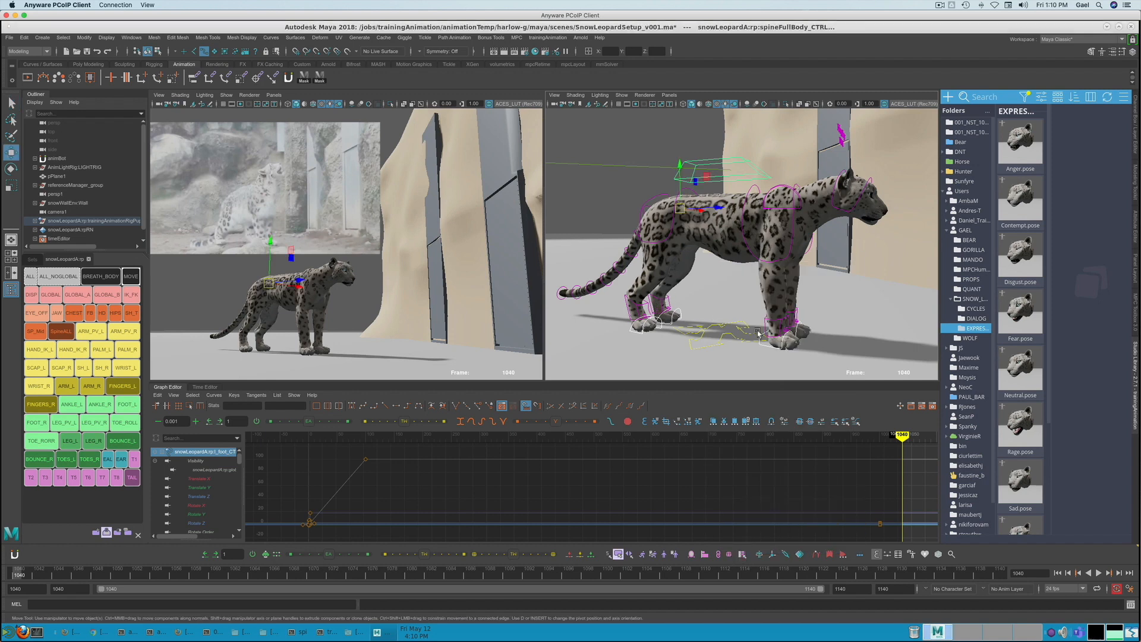
mouse_move(718, 209)
left_mouse_down()
mouse_move(812, 225)
mouse_move(652, 214)
mouse_move(717, 223)
left_mouse_up()
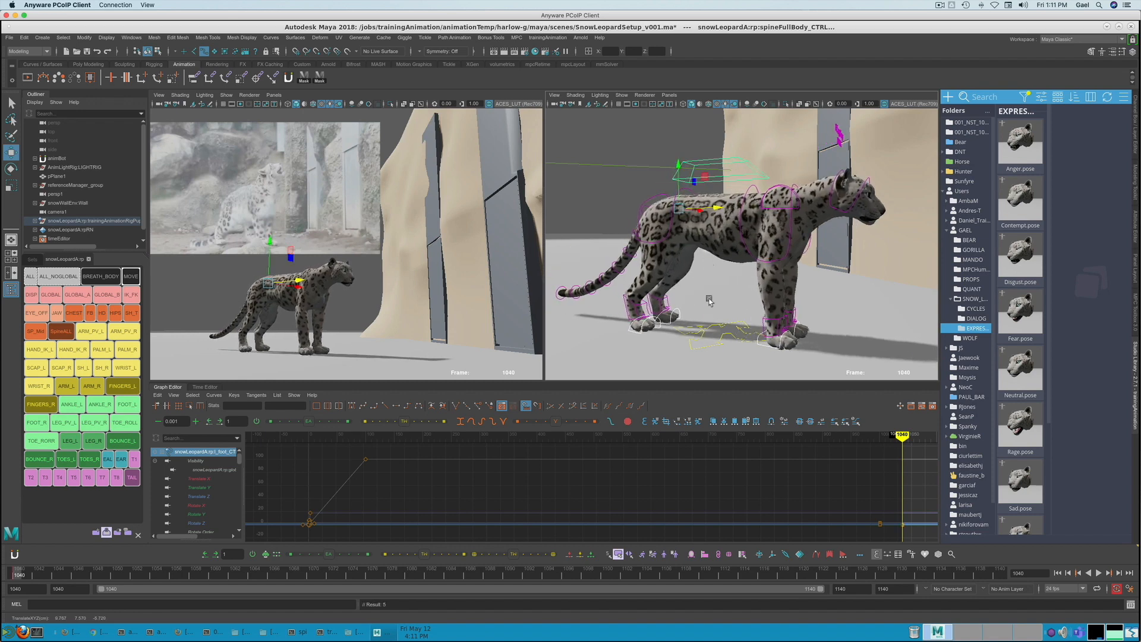
key("ctrl+z")
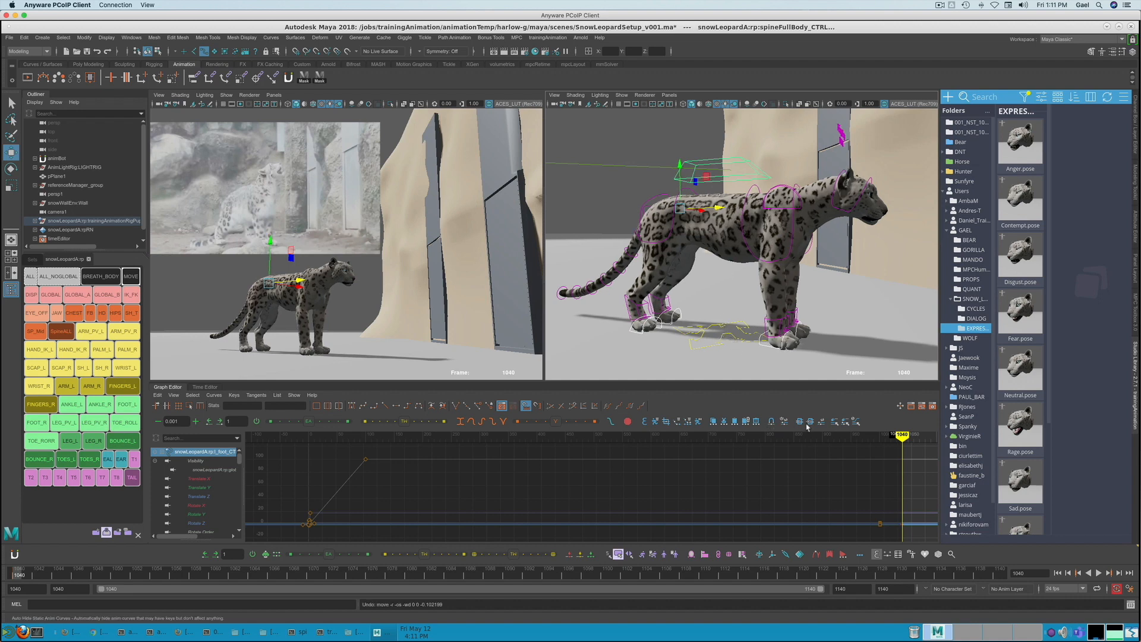
Create an animBot temporary pivot for the selected controls and rotate the whole leopard around it at frame 1040
left_click(772, 555)
left_click(773, 556)
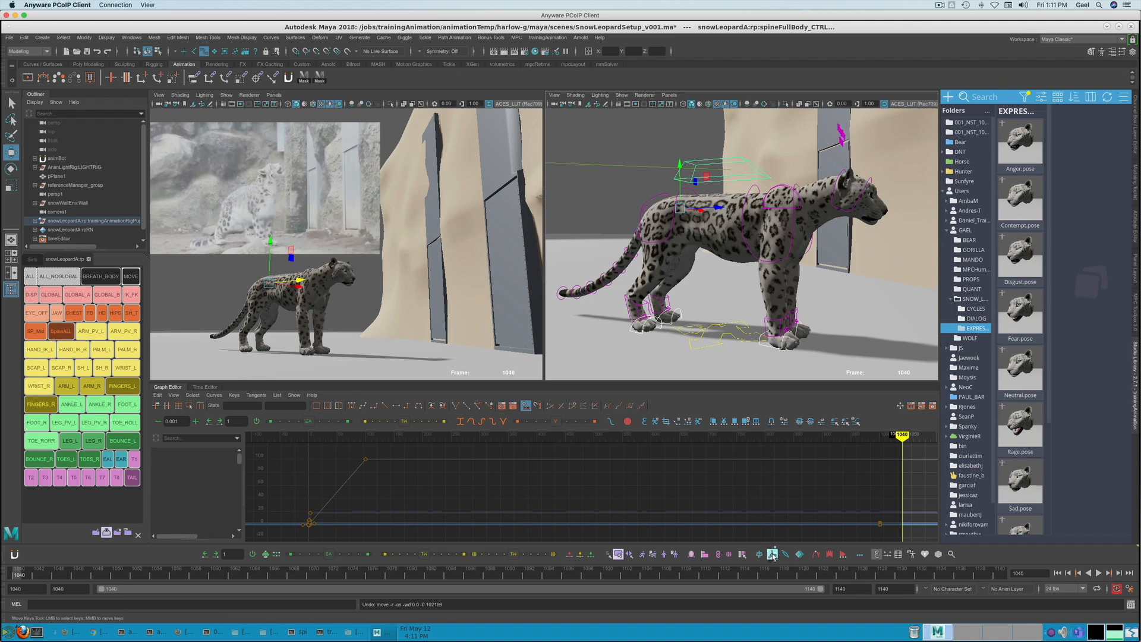
key("e")
mouse_move(700, 208)
left_mouse_down()
mouse_move(671, 215)
mouse_move(731, 217)
mouse_move(705, 221)
left_mouse_up()
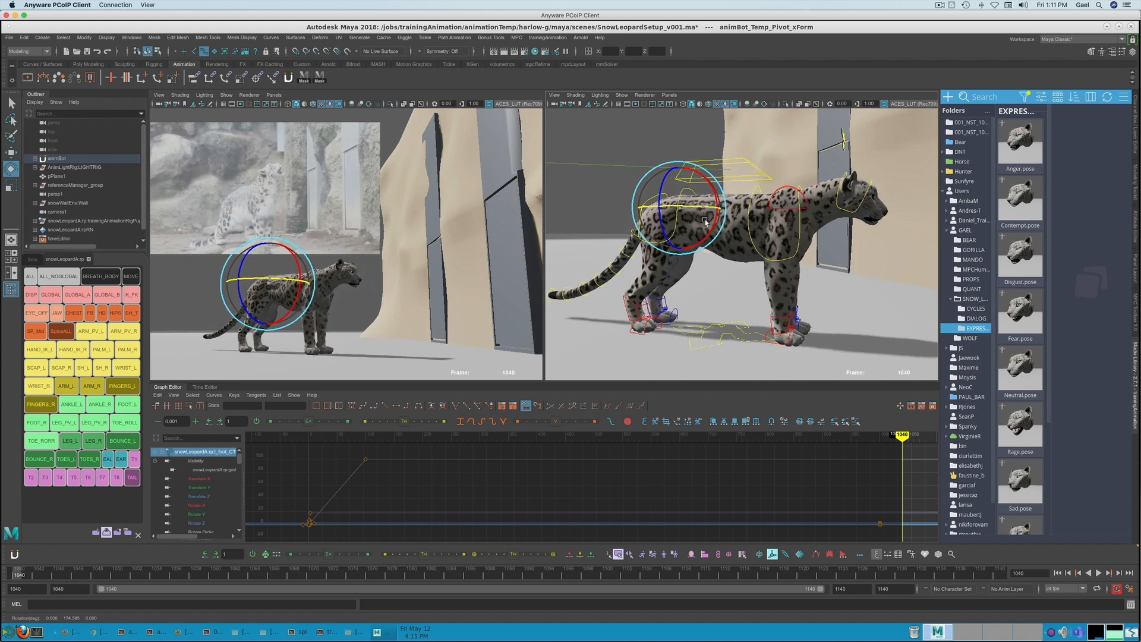
Move the whole leopard forward with the temporary pivot at frame 1040 and adjust its rotation
key("w")
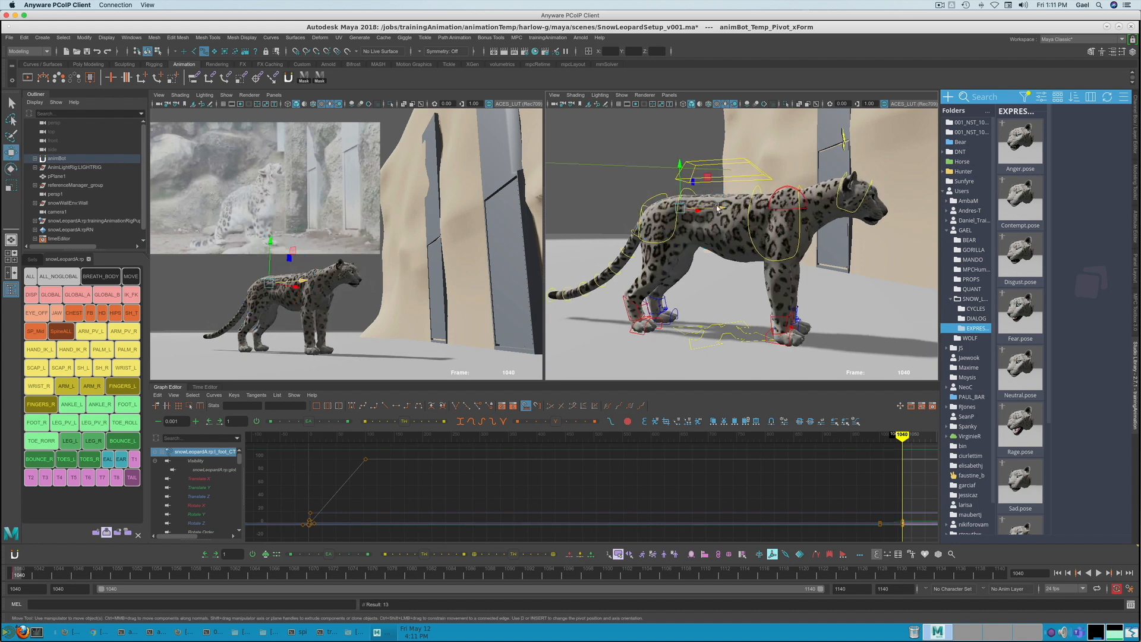
middle_click_drag(794, 211, 812, 213)
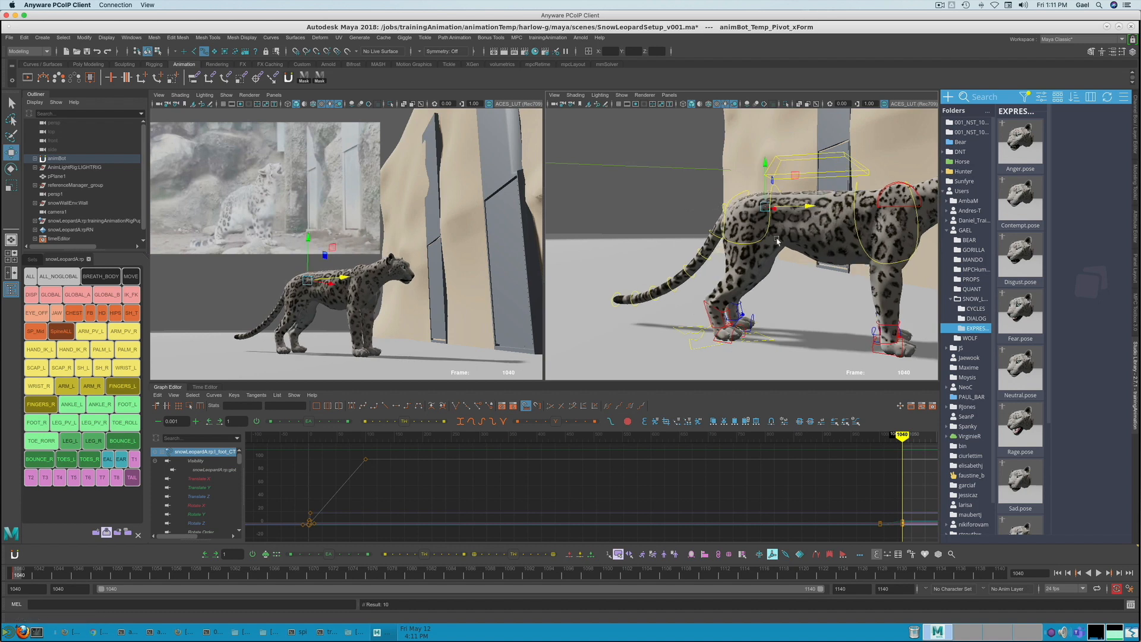
key("e")
left_click_drag(798, 206, 811, 206)
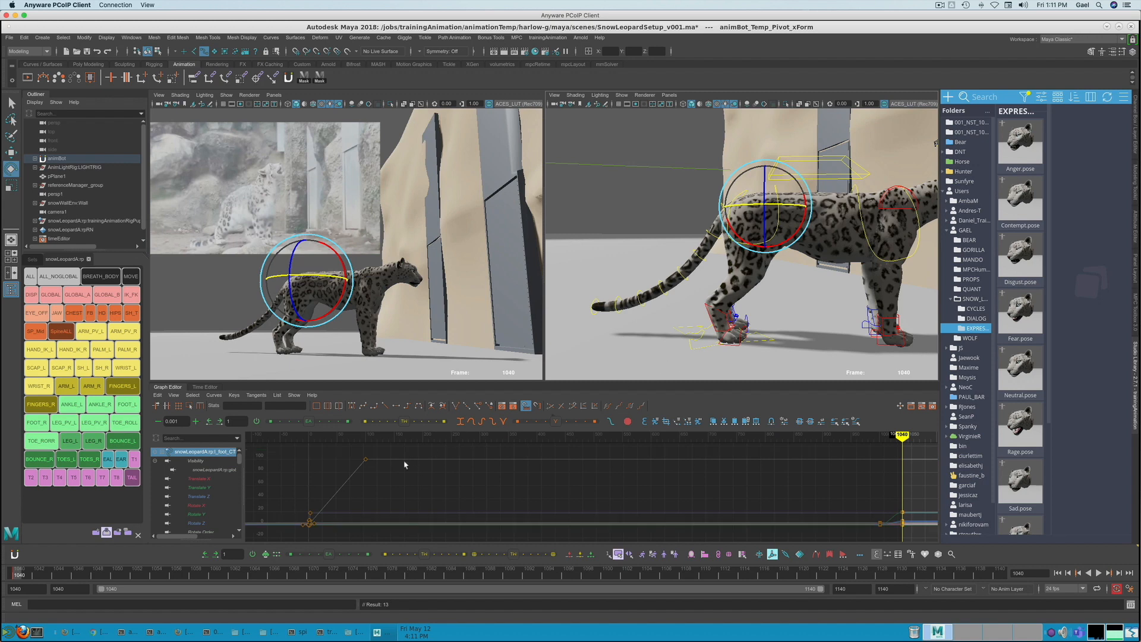
At frame 1048, move the whole leopard farther forward with the temporary pivot and turn it towards the camera
left_click(97, 574)
middle_click_drag(850, 295, 734, 286, "alt")
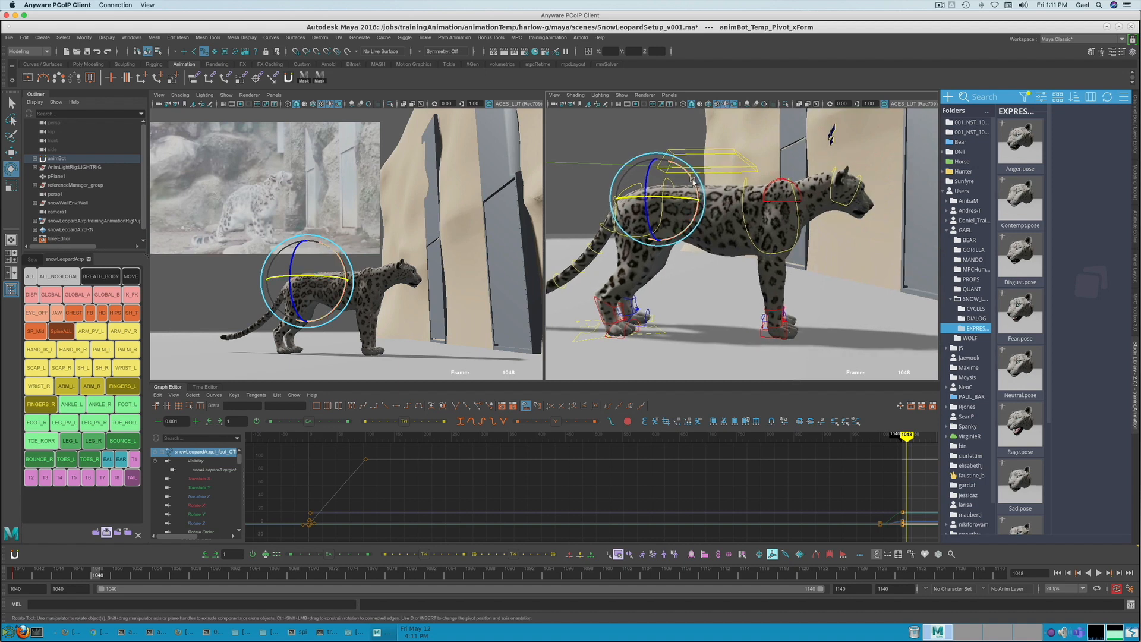
left_click(698, 219)
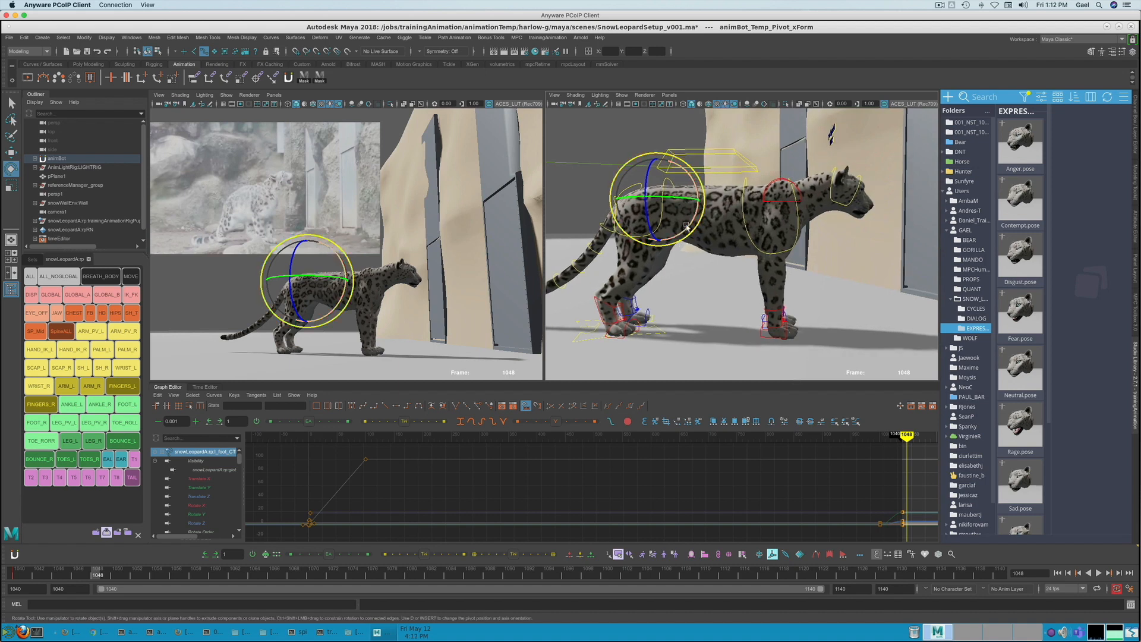
key("w")
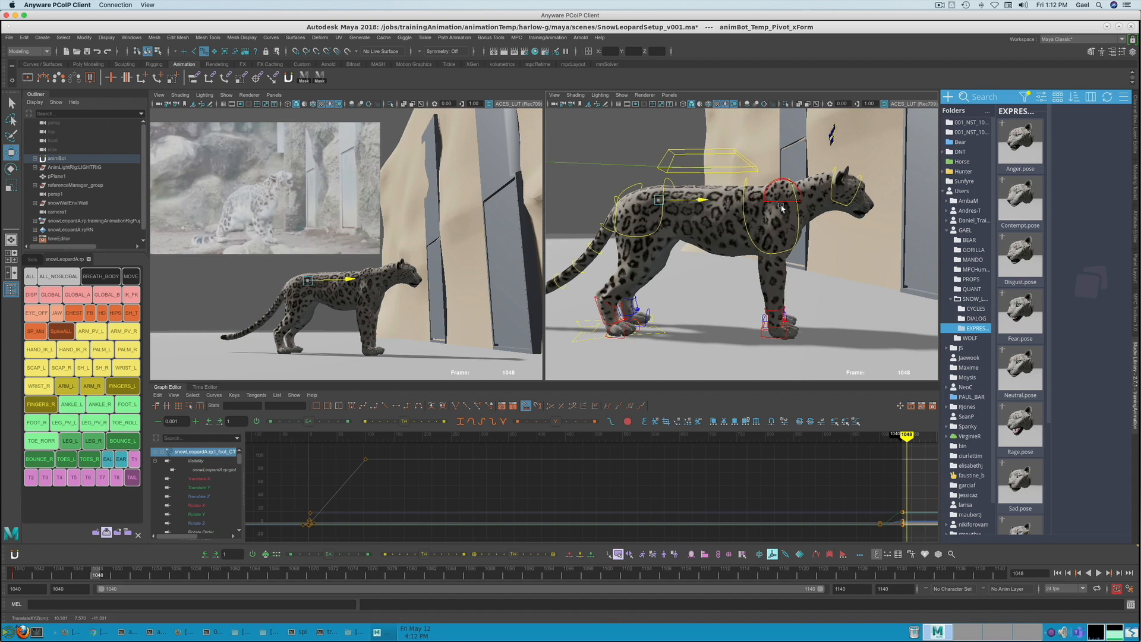
left_click_drag(689, 201, 781, 208)
key("e")
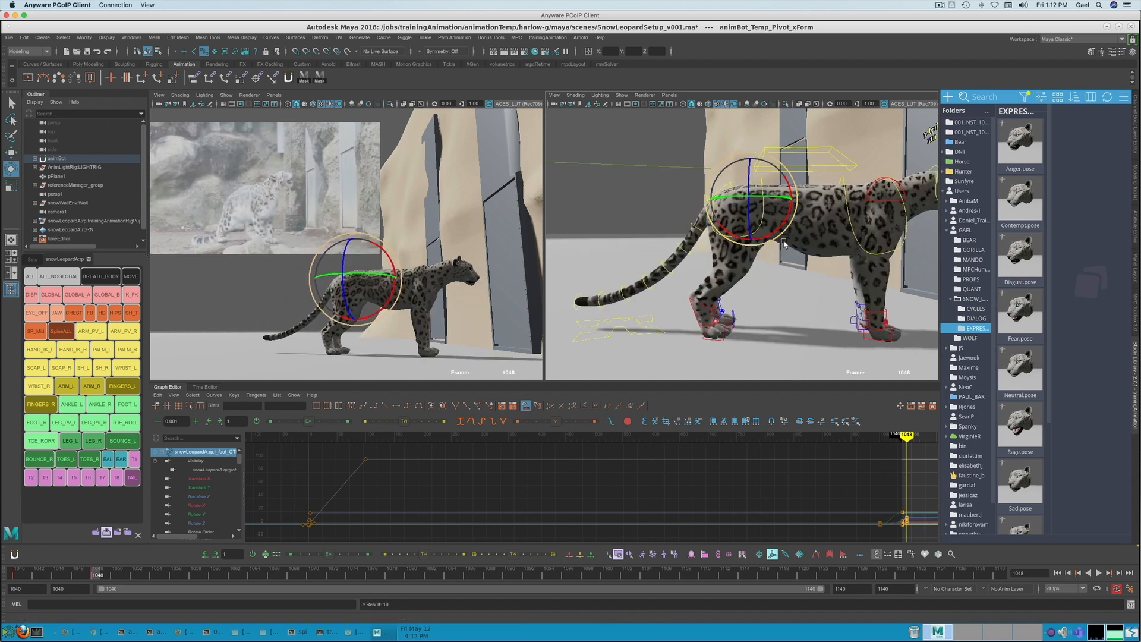
left_click_drag(775, 199, 752, 202)
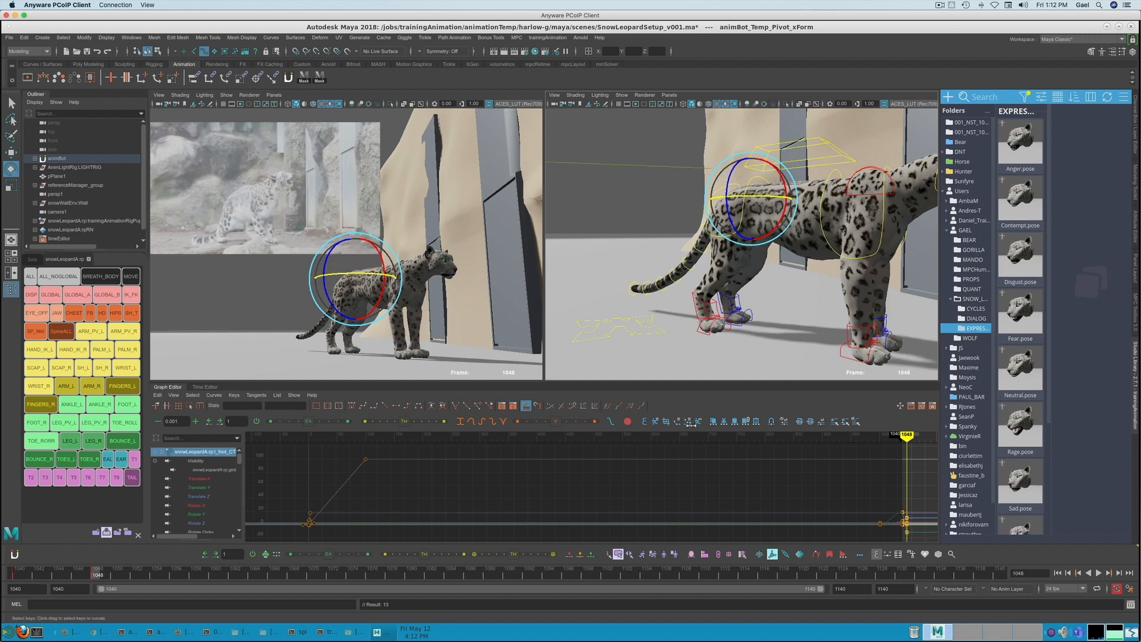
At frame 1058, rotate and move the whole leopard closer to the camera with the temporary pivot, and return to frame 1040
left_click(193, 574)
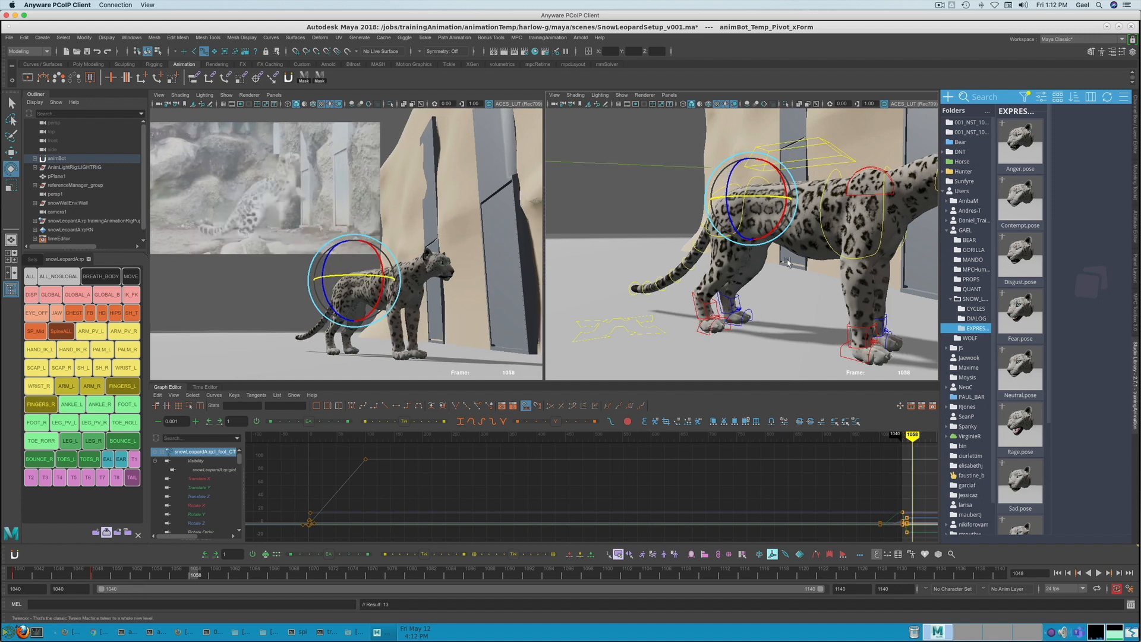
scroll(677, 309, "down", 3)
scroll(678, 309, "down", 3)
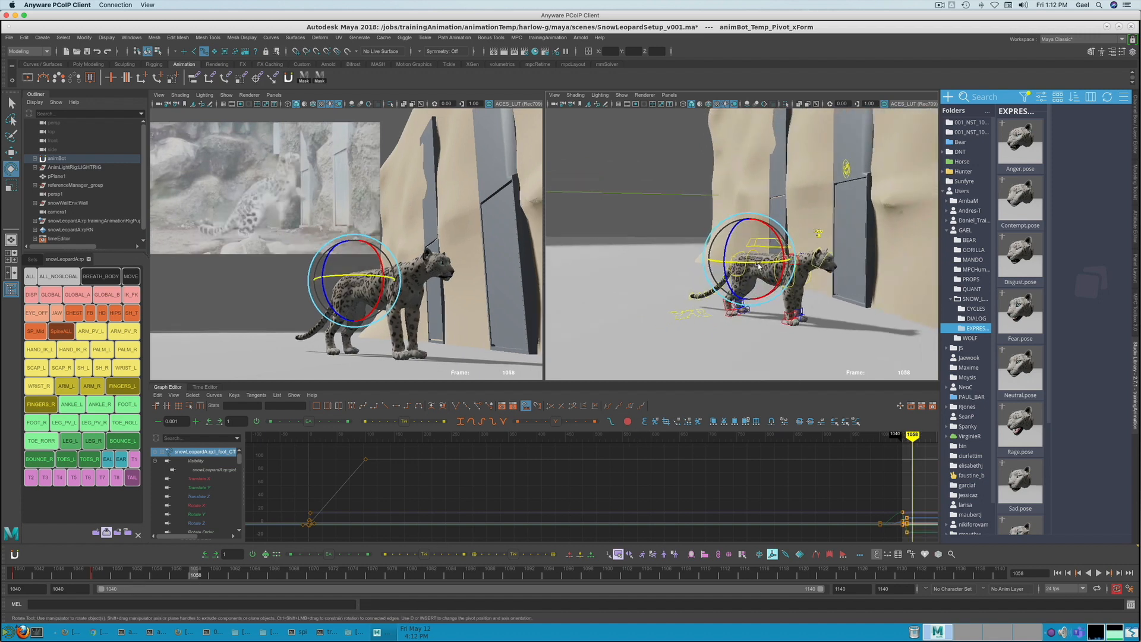
left_click_drag(746, 265, 855, 347)
key("w")
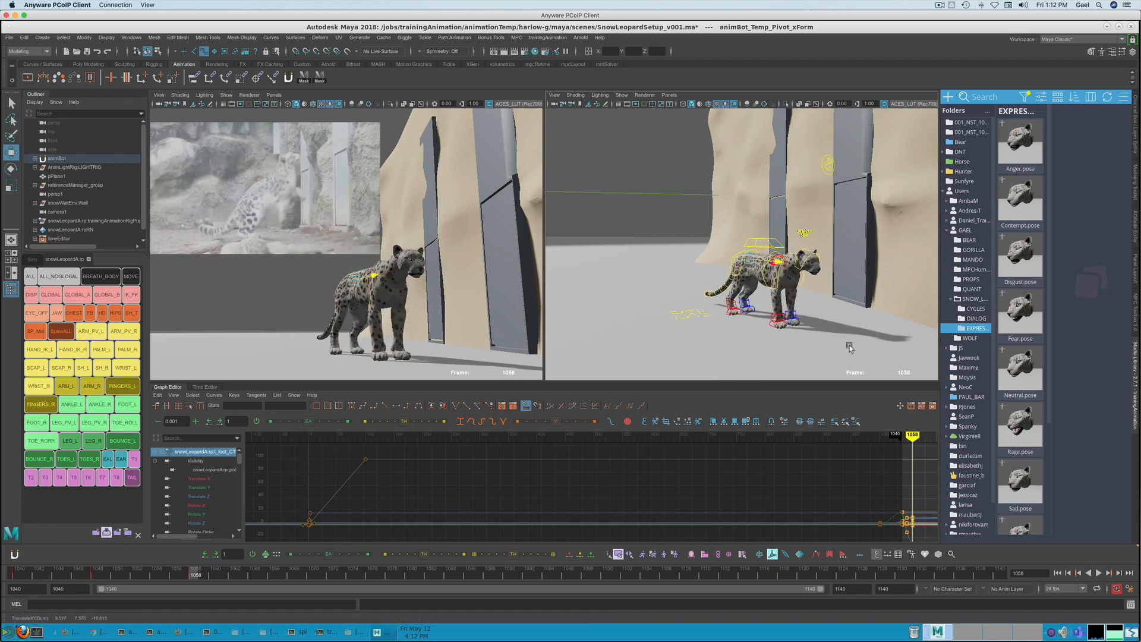
key("s")
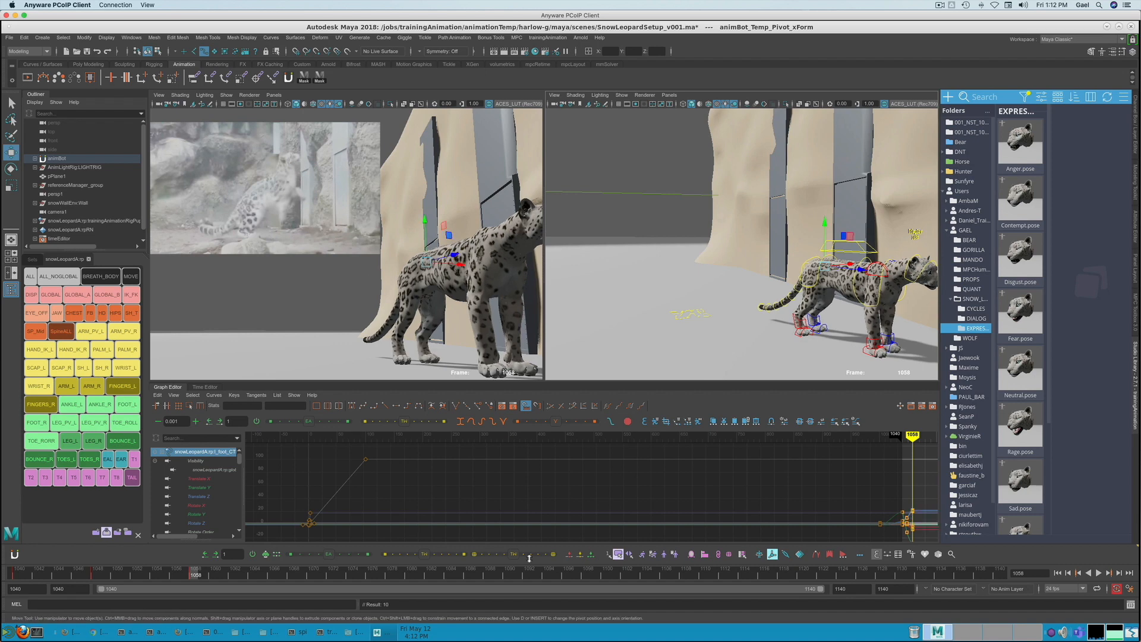
left_click_drag(172, 574, 17, 575)
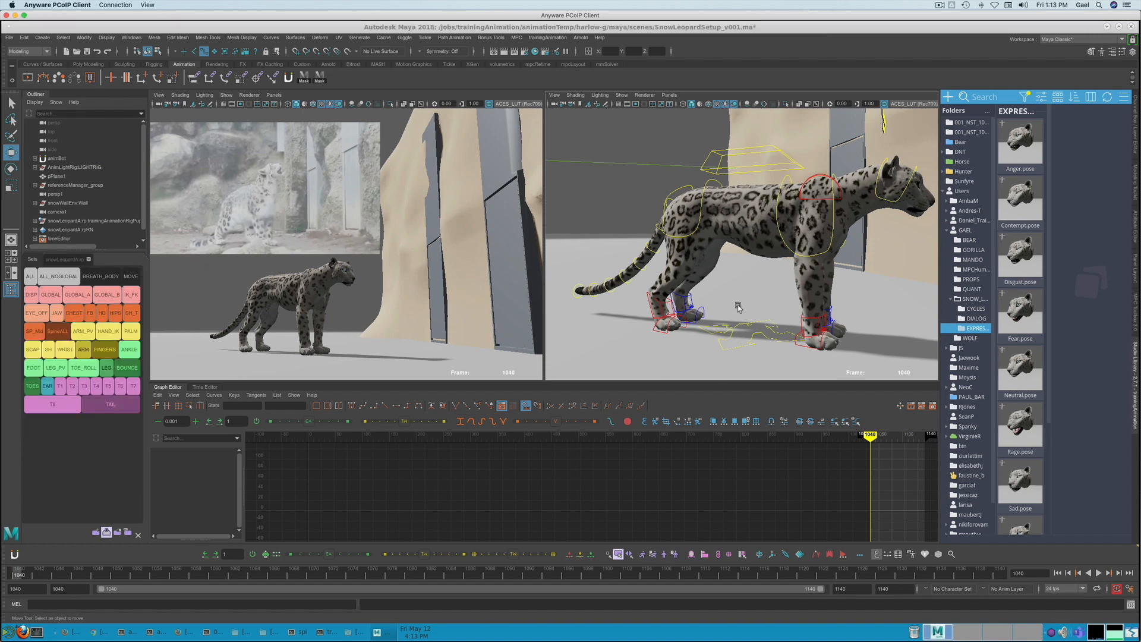
Select the leopard's right hind foot, left hind foot and spine hip controls together
left_click_drag(741, 303, 725, 316, "alt")
right_click_drag(726, 316, 660, 331, "alt")
middle_click_drag(660, 330, 647, 334, "alt")
left_click_drag(647, 333, 657, 354, "alt")
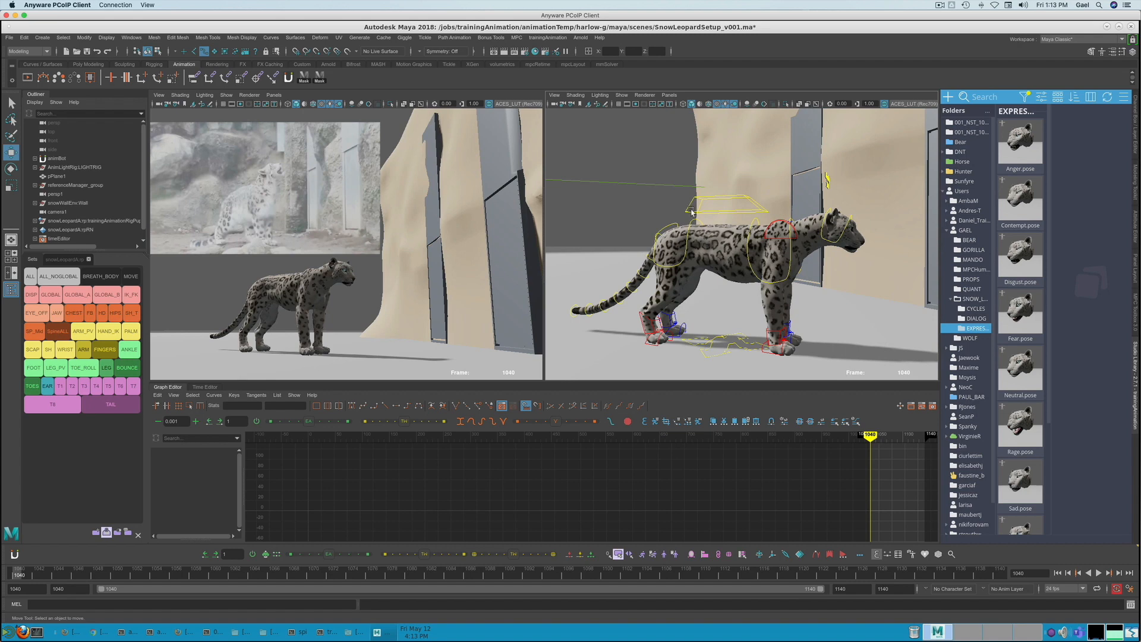
mouse_move(647, 351)
left_mouse_down("alt")
mouse_move(635, 353)
mouse_move(656, 357)
mouse_move(623, 353)
mouse_move(645, 360)
left_mouse_up("alt")
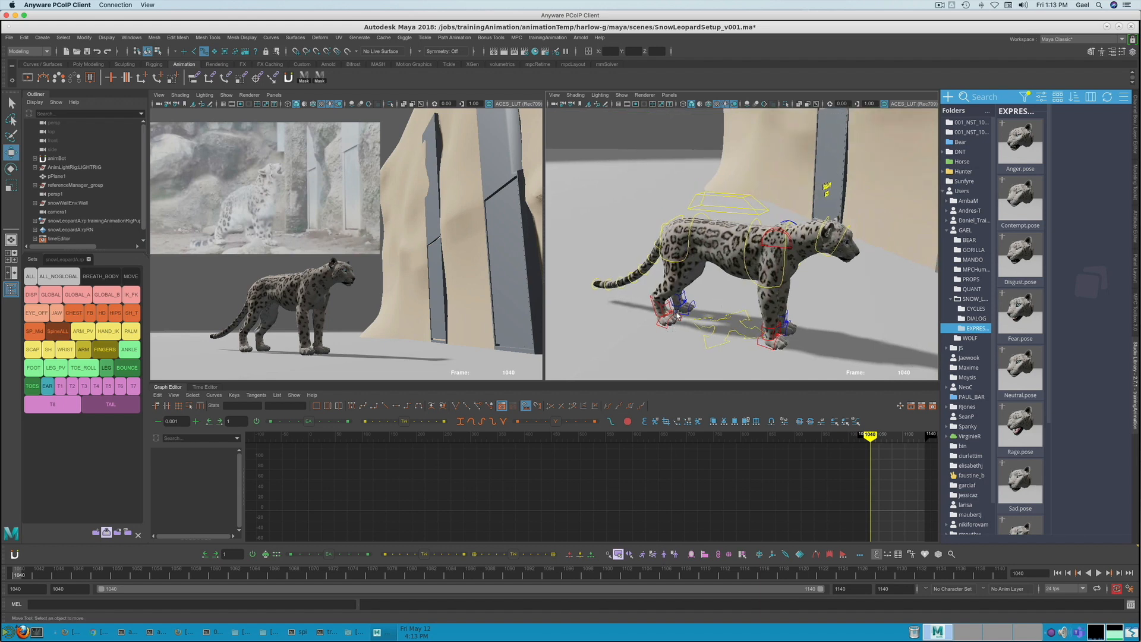
left_click(677, 315)
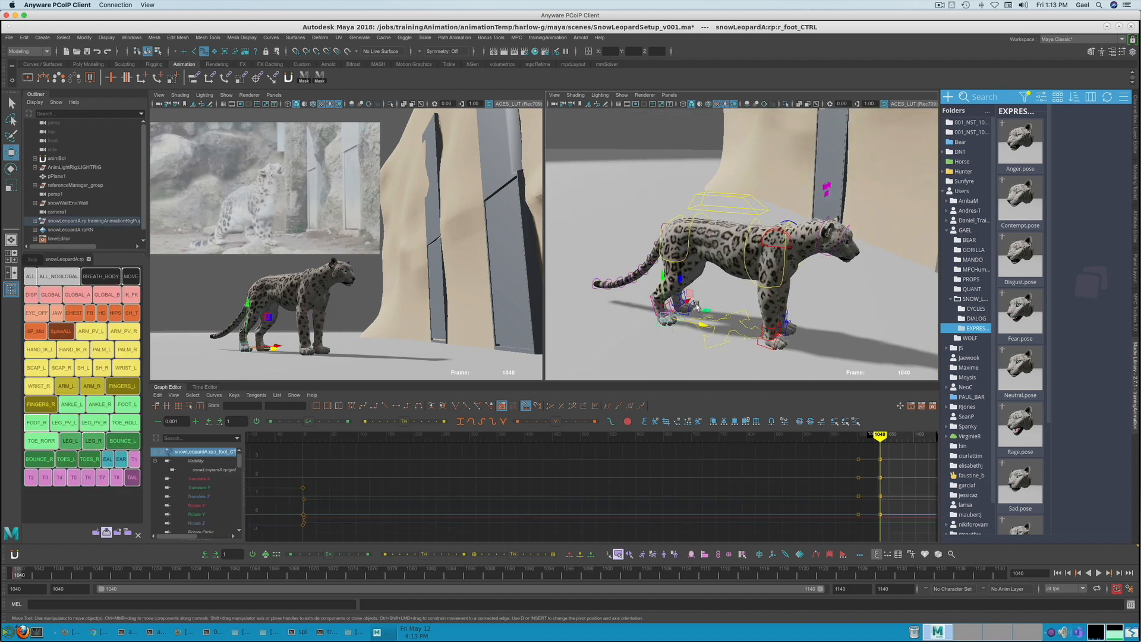
left_click(695, 306)
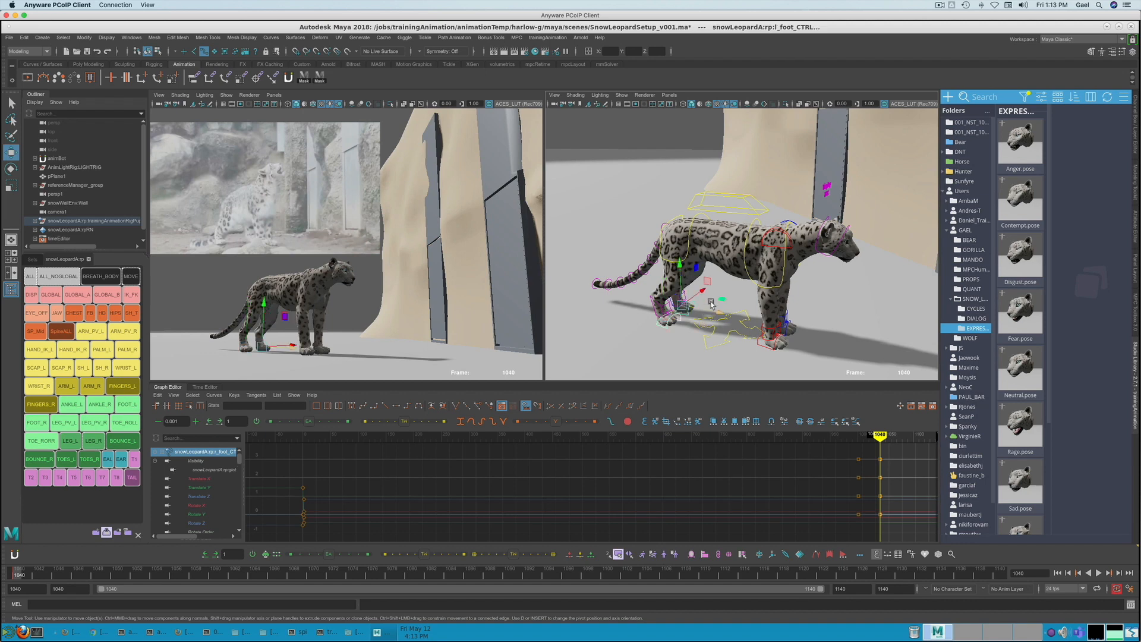
left_click(689, 240)
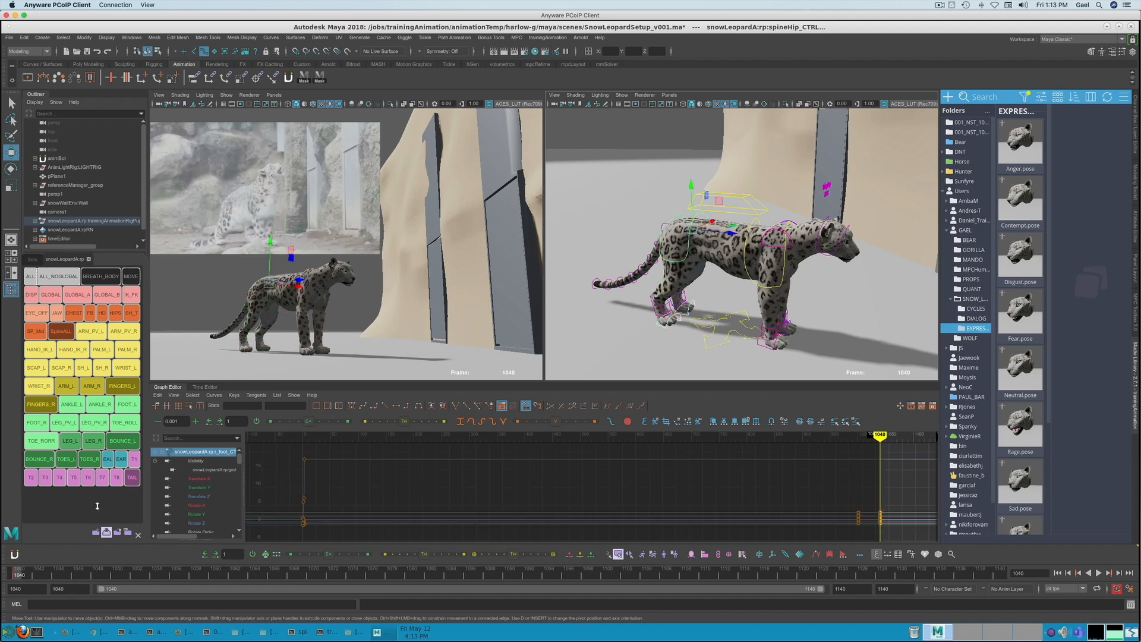
Create a select set named Leg_HIPS from the selected foot and hip controls
left_click(33, 260)
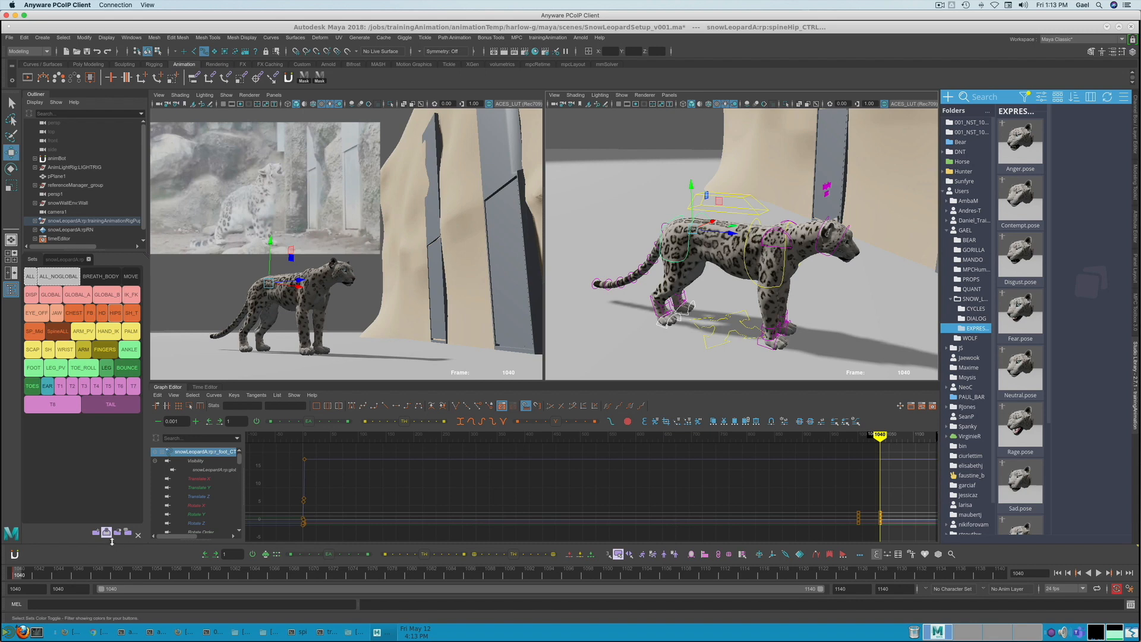
left_click(96, 532)
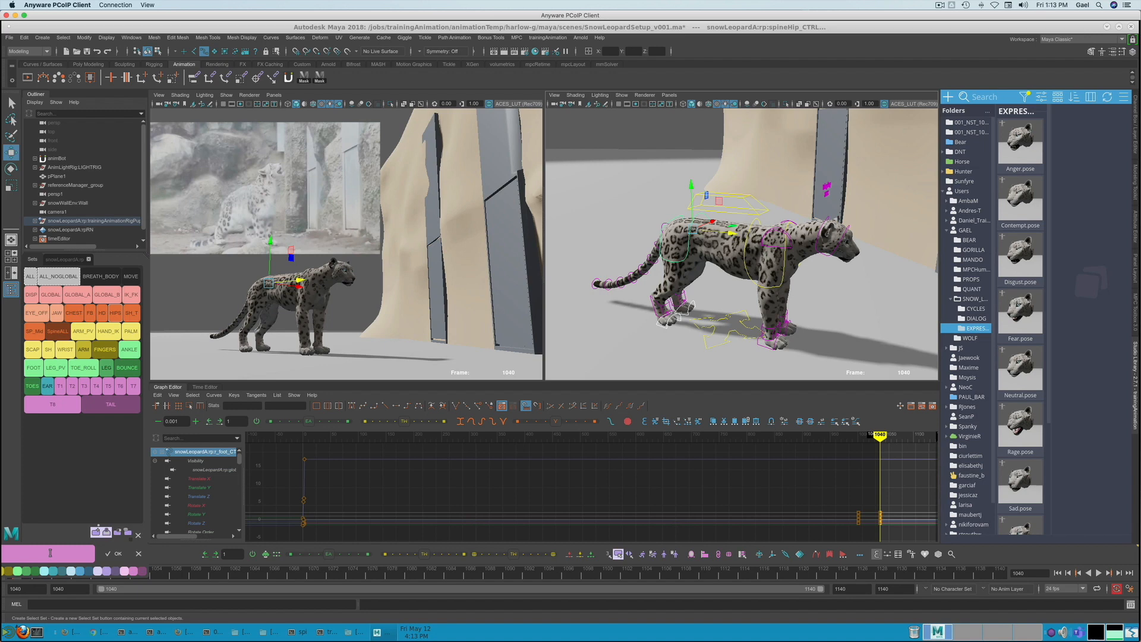
key("Return")
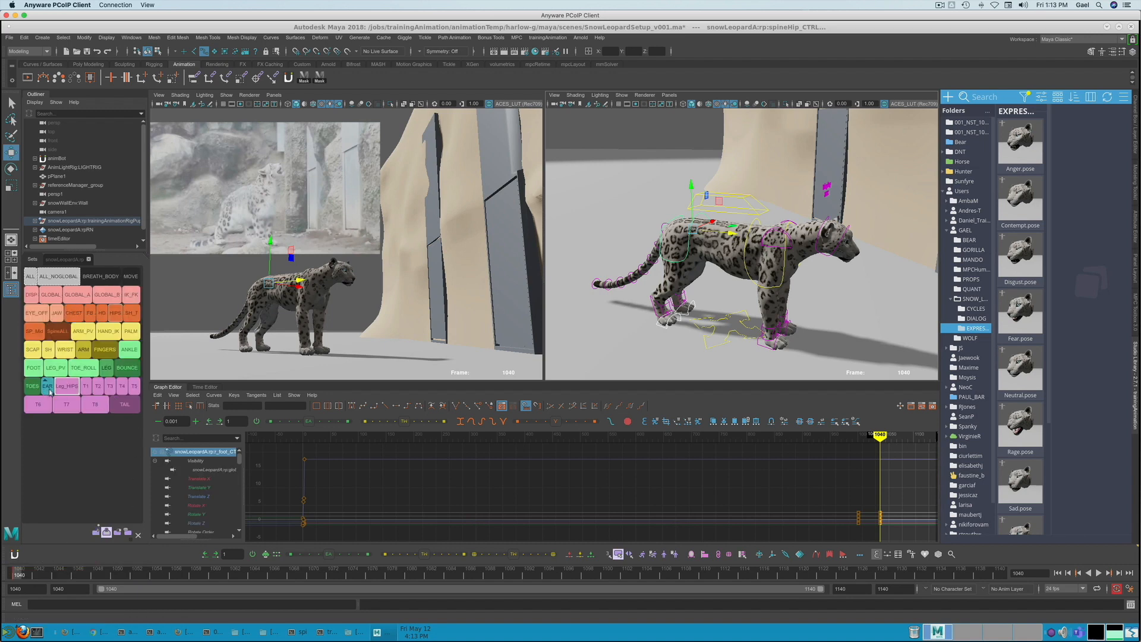
Open the Leg_HIPS set's name for editing, leave it, and display the snowLeopardA:rp character's own select sets
right_click(70, 392)
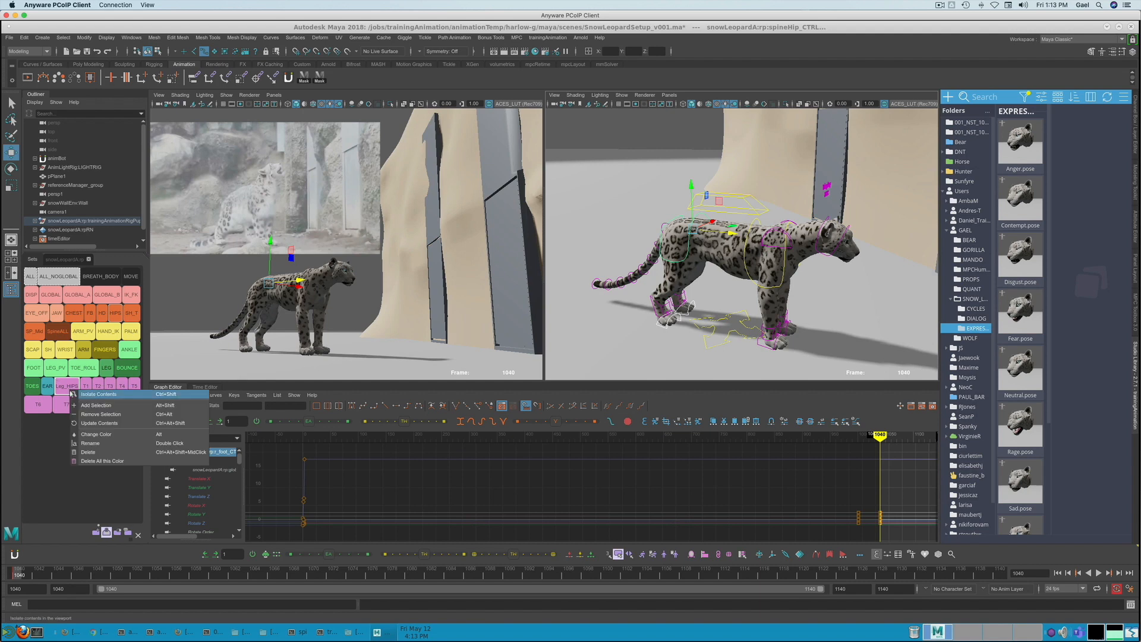
left_click(104, 445)
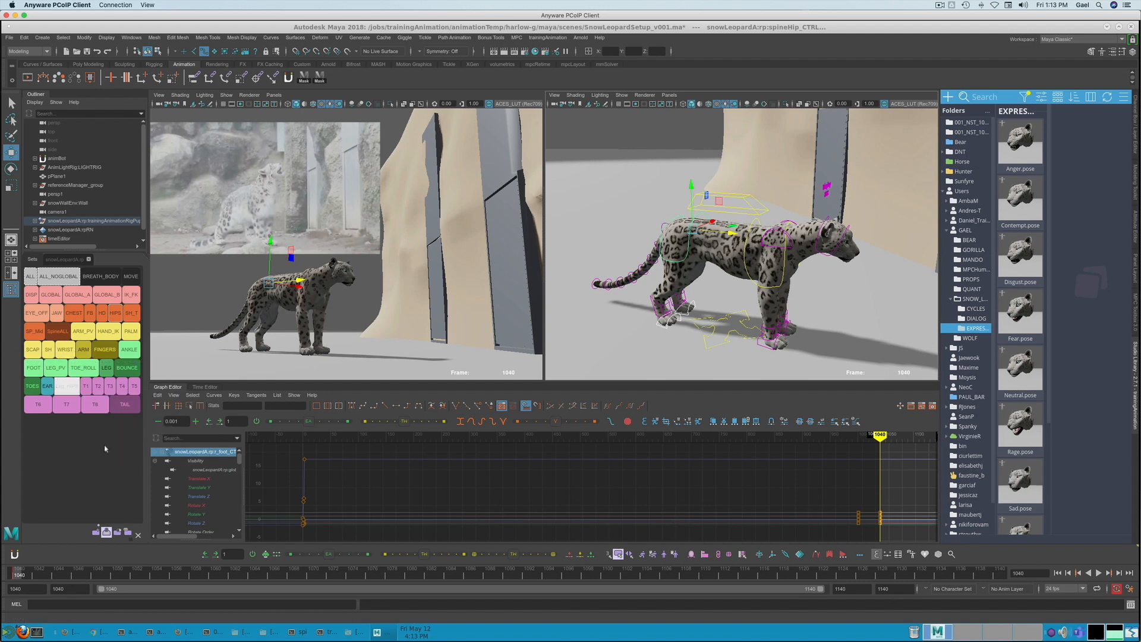
left_click(88, 466)
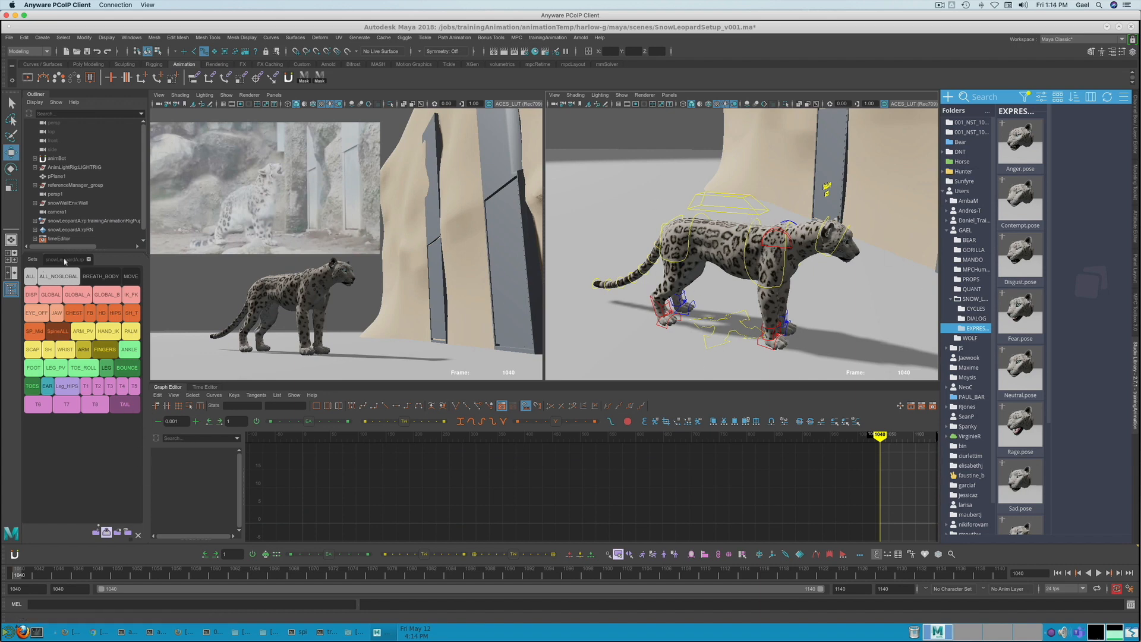
left_click(64, 259)
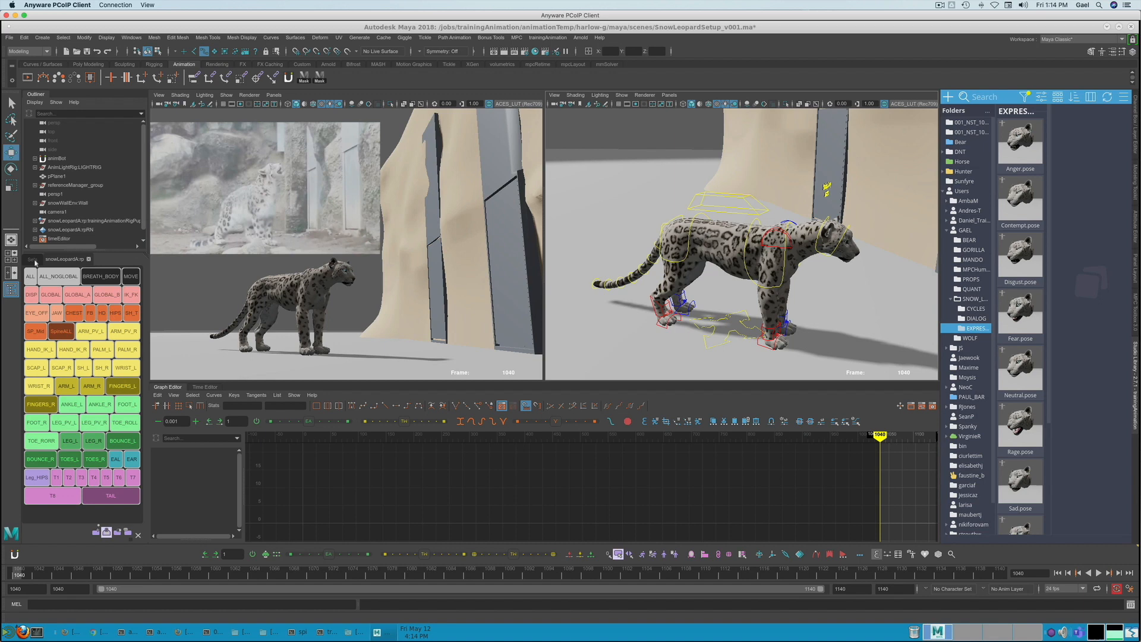